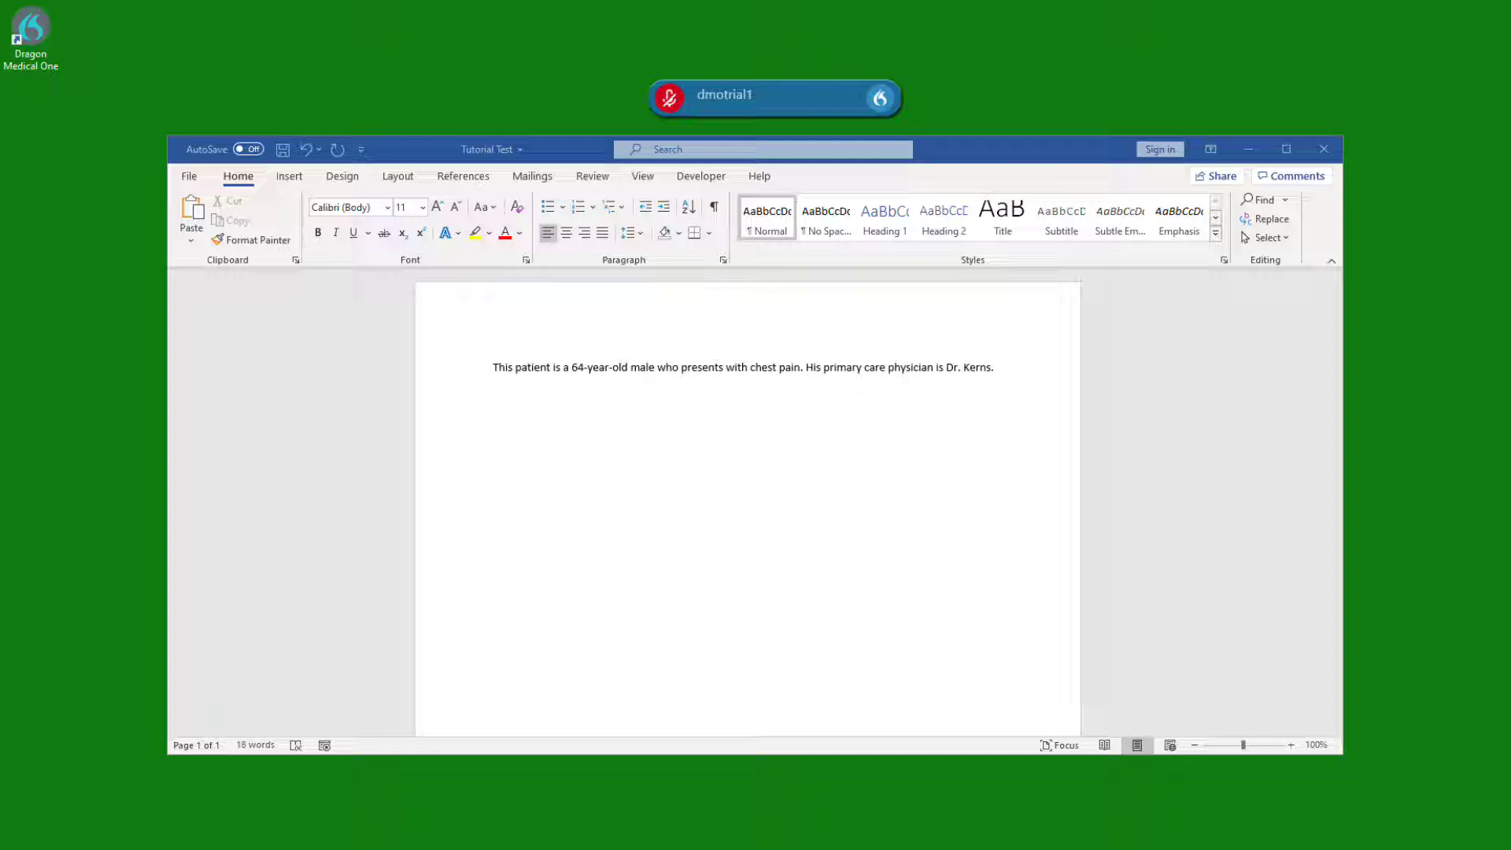
Open Dragon's vocabulary manager by voice and start adding a new word.
{"action": "key", "text": "KP_Add"}
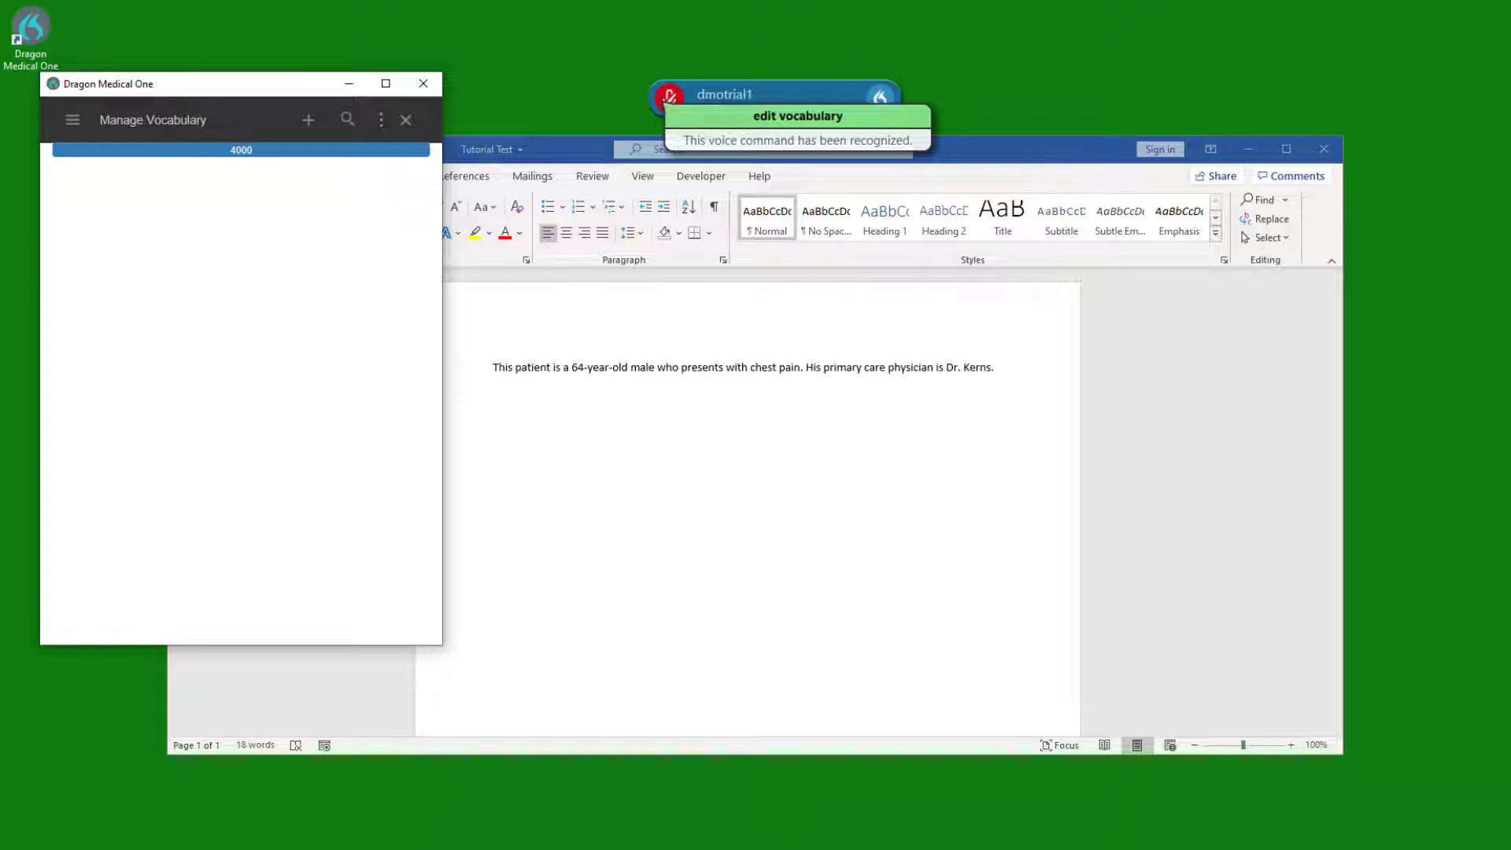
{"action": "left_click", "coordinate": [308, 120]}
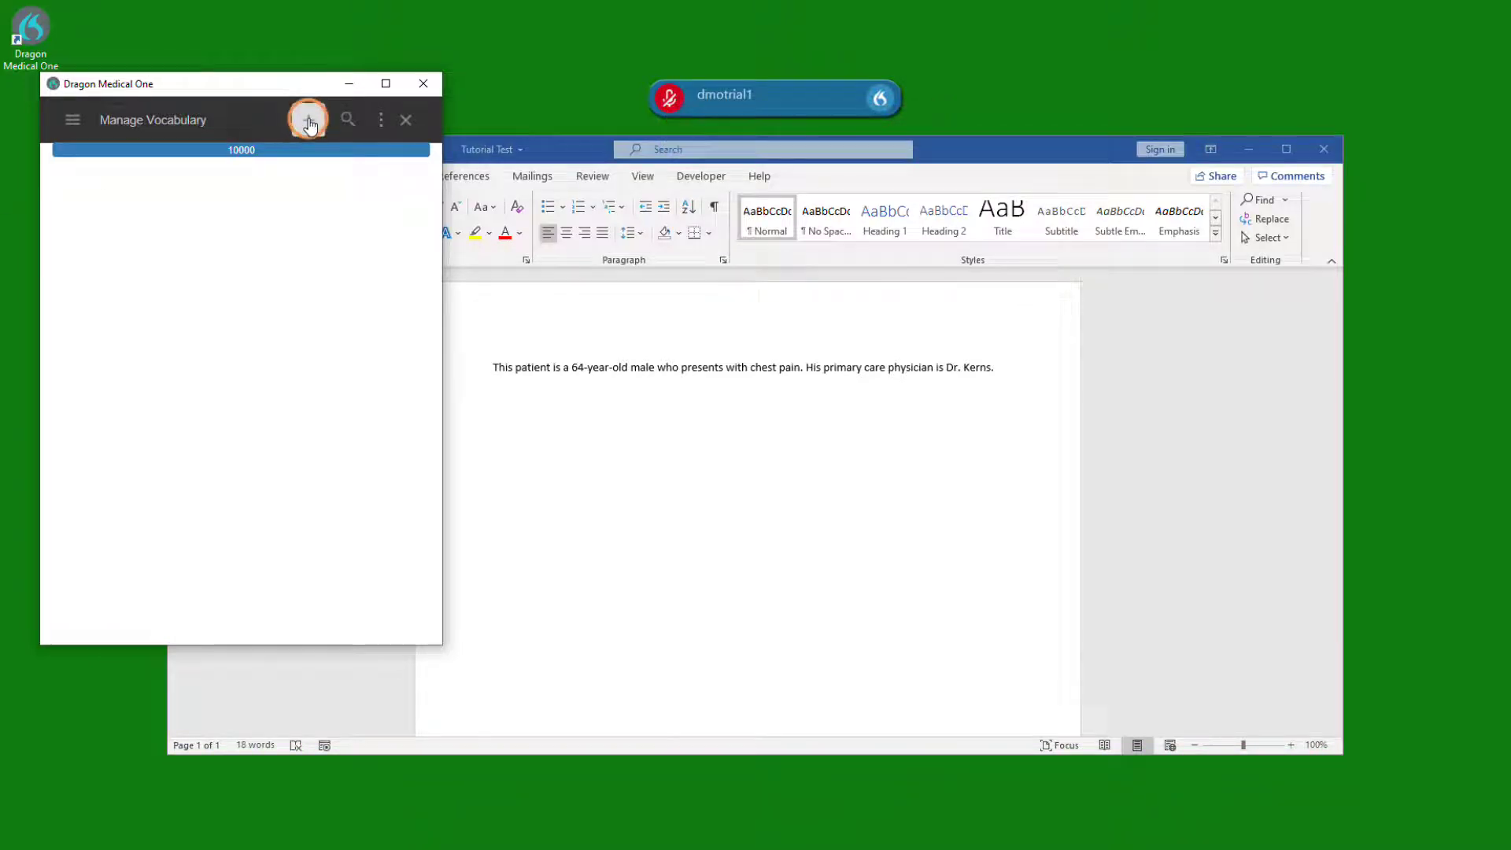
Enter 'Carnes' as the new word on the Add Word page.
{"action": "left_click", "coordinate": [252, 216]}
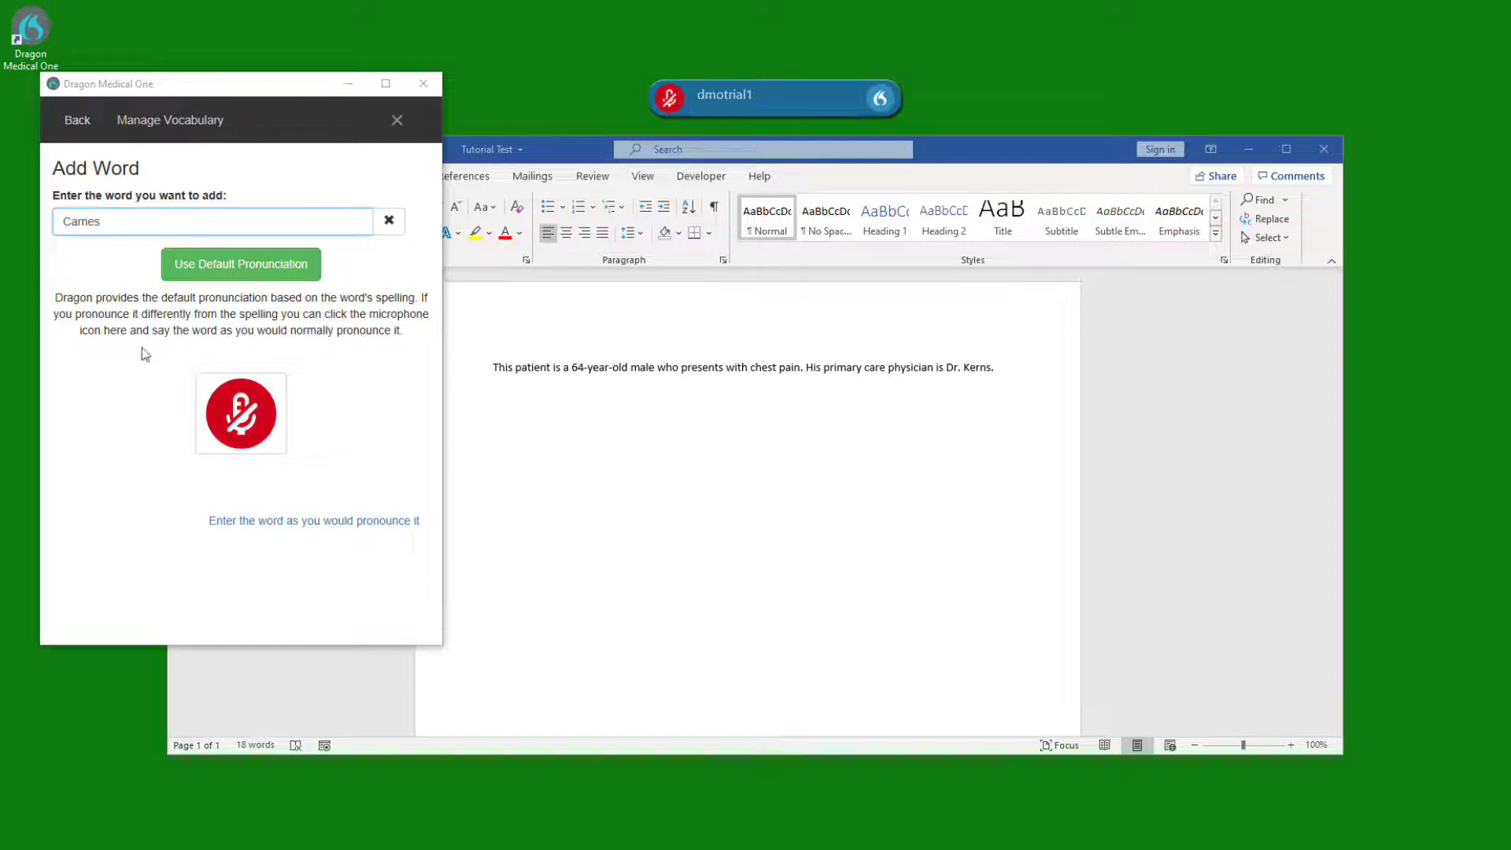
Record a spoken pronunciation for 'Carnes' and train it into the vocabulary.
{"action": "left_click", "coordinate": [241, 413]}
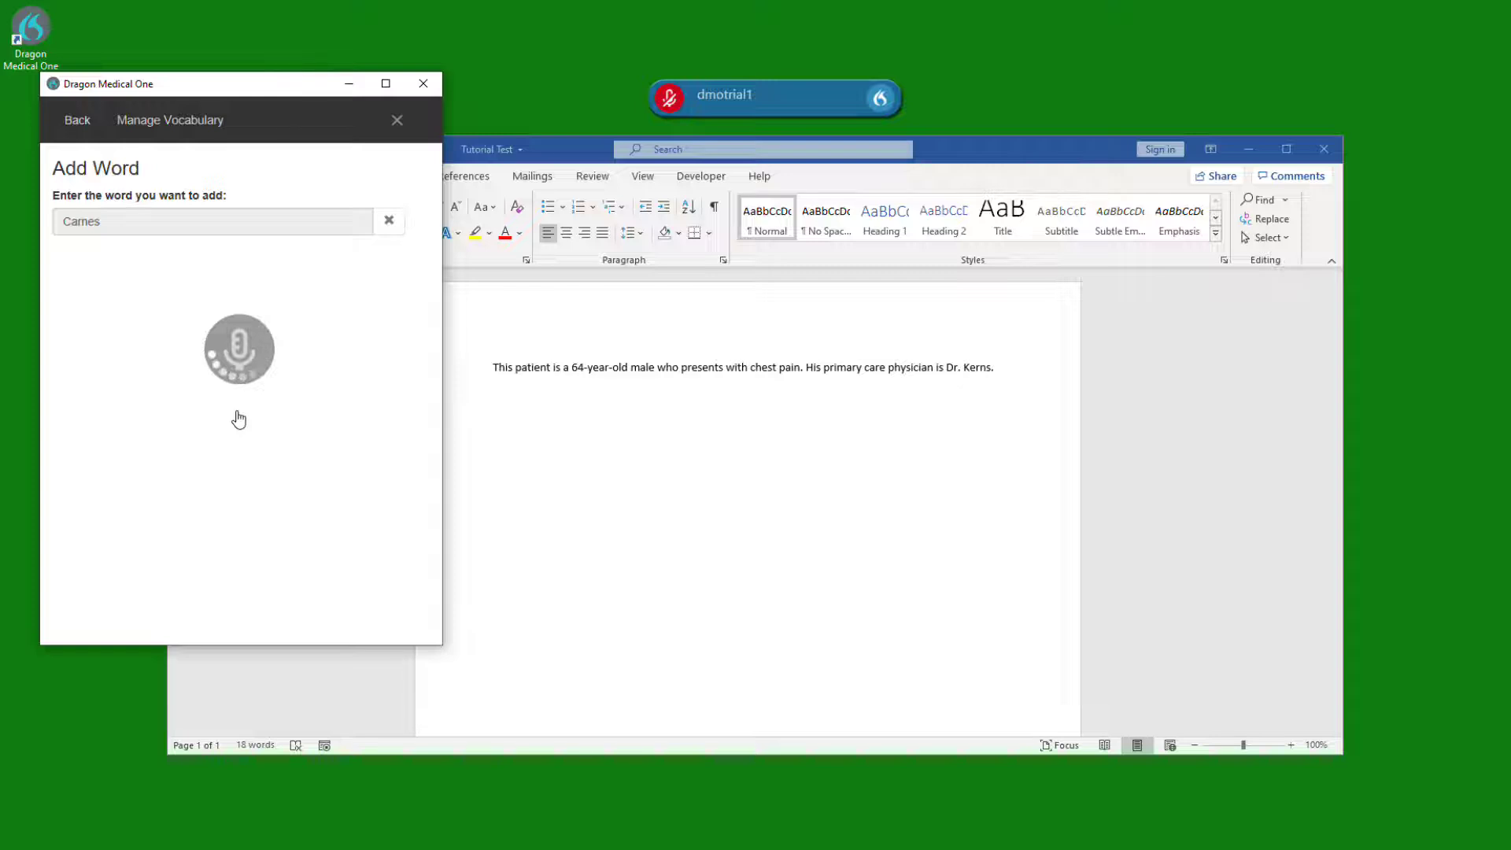
{"action": "left_click", "coordinate": [240, 384]}
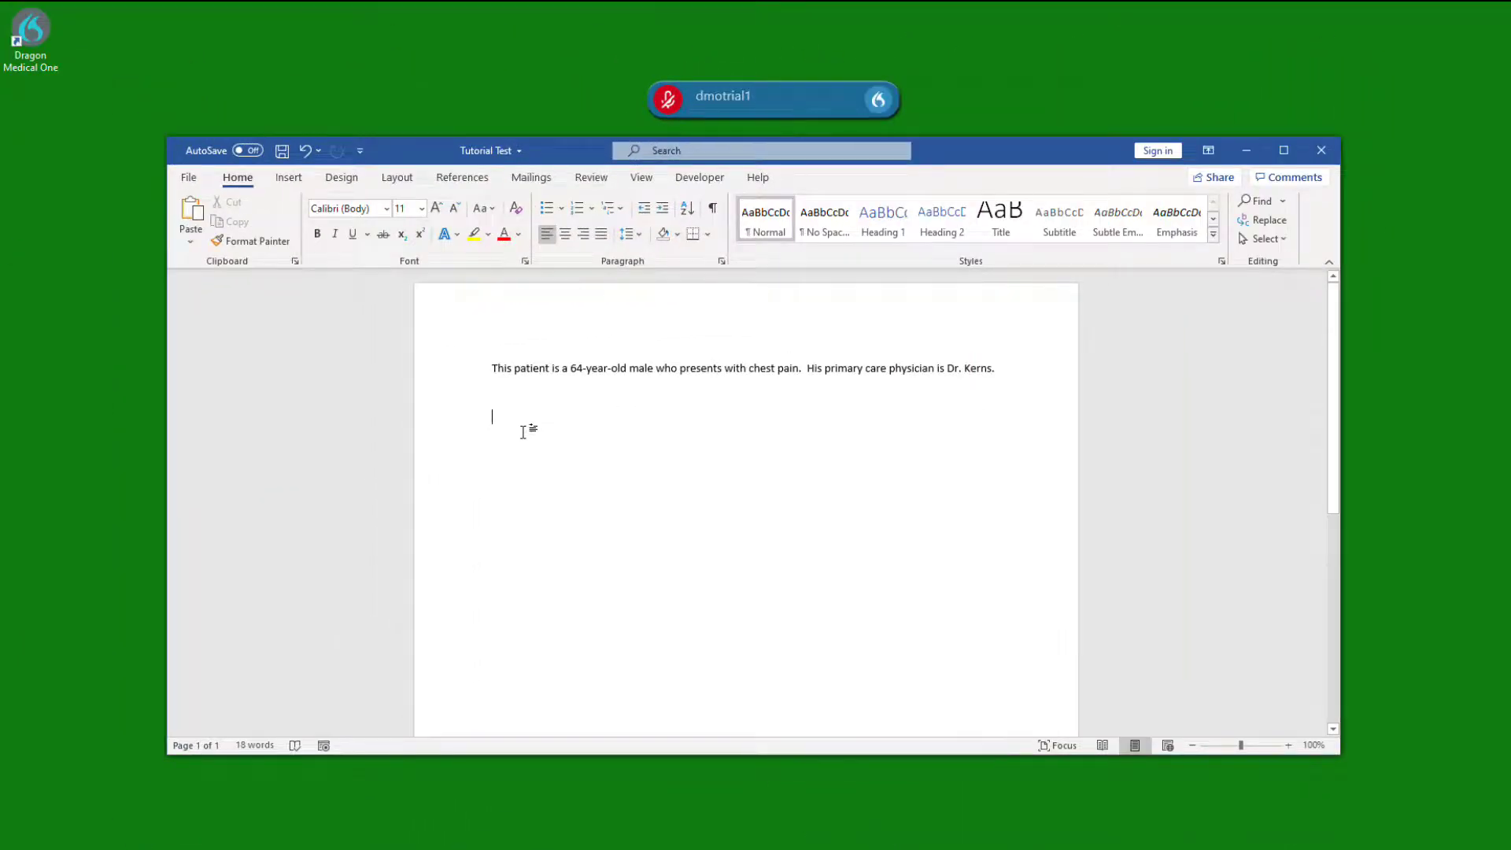
Turn on the Dragon microphone to dictate 'His primary care physician is Dr. Carnes'.
{"action": "key", "text": "KP_Add"}
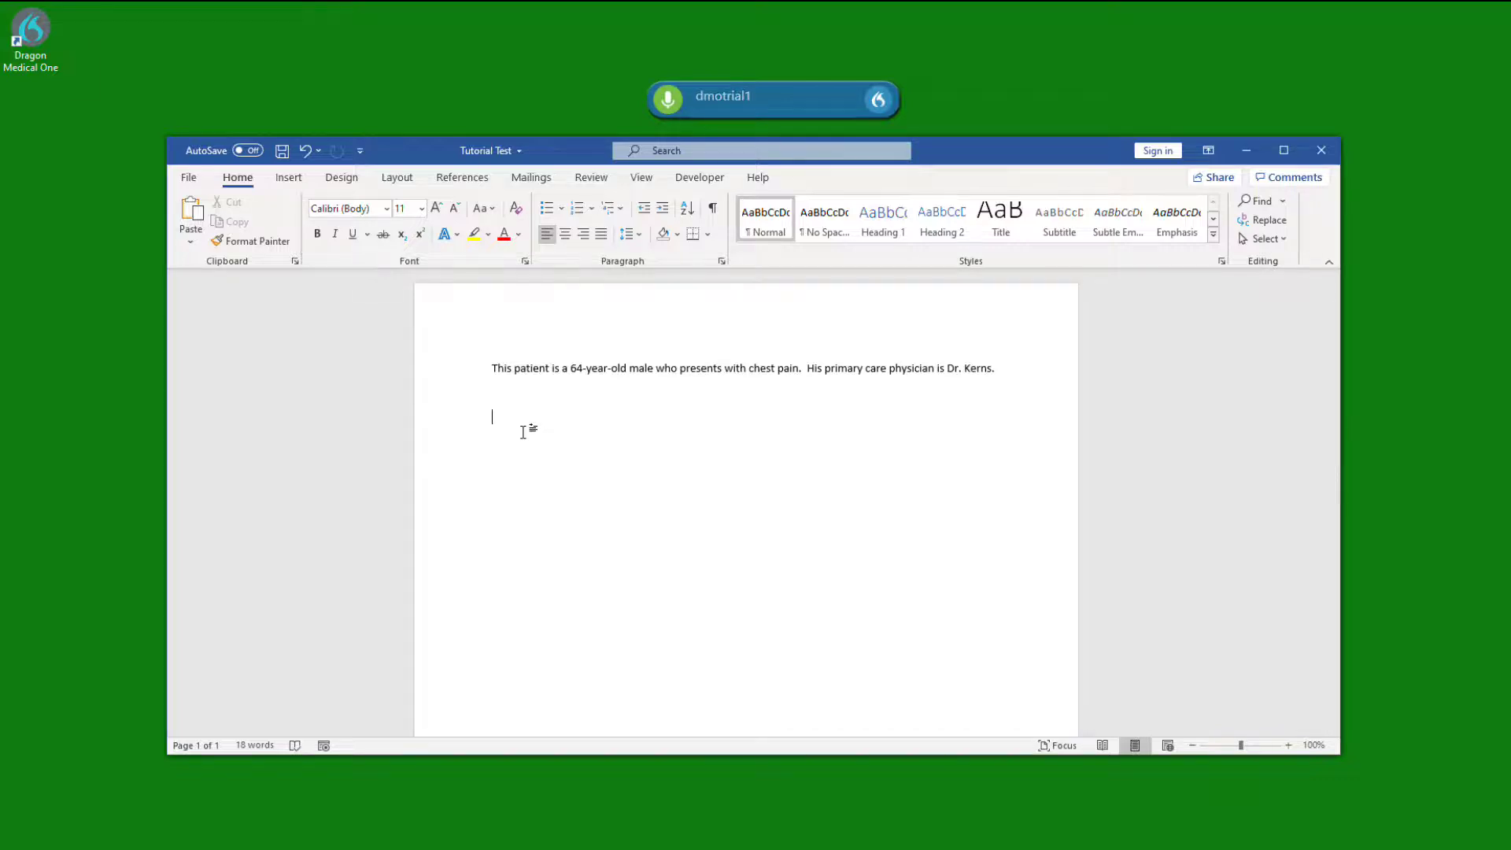